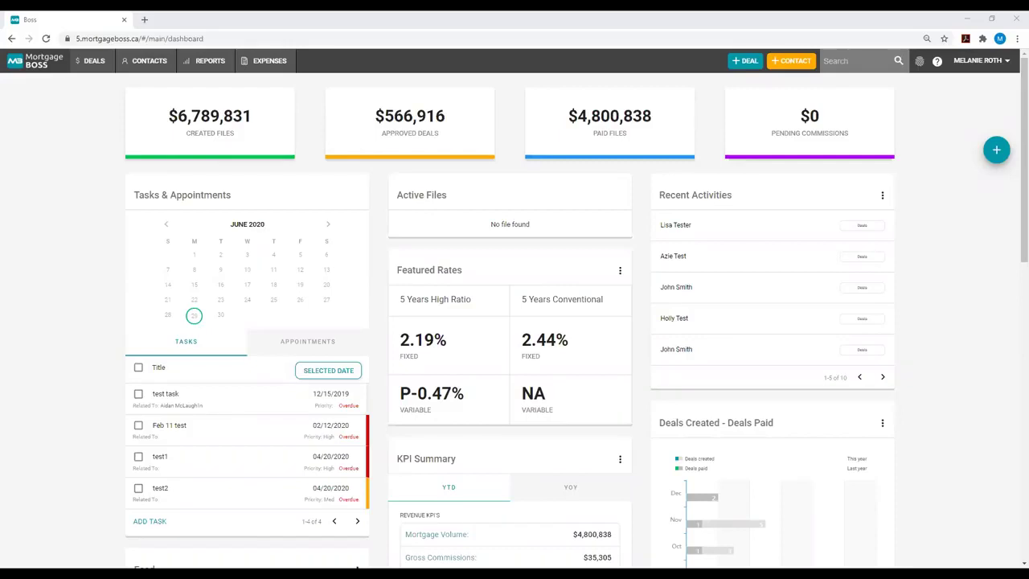
- Open the My Deals list and go to its view management page
left_click(109, 68)
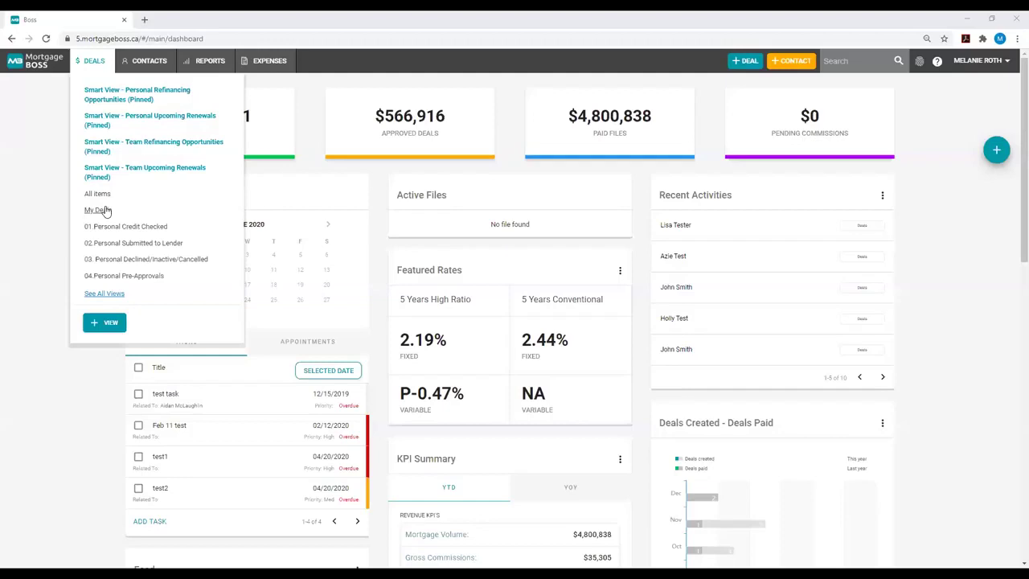
left_click(106, 211)
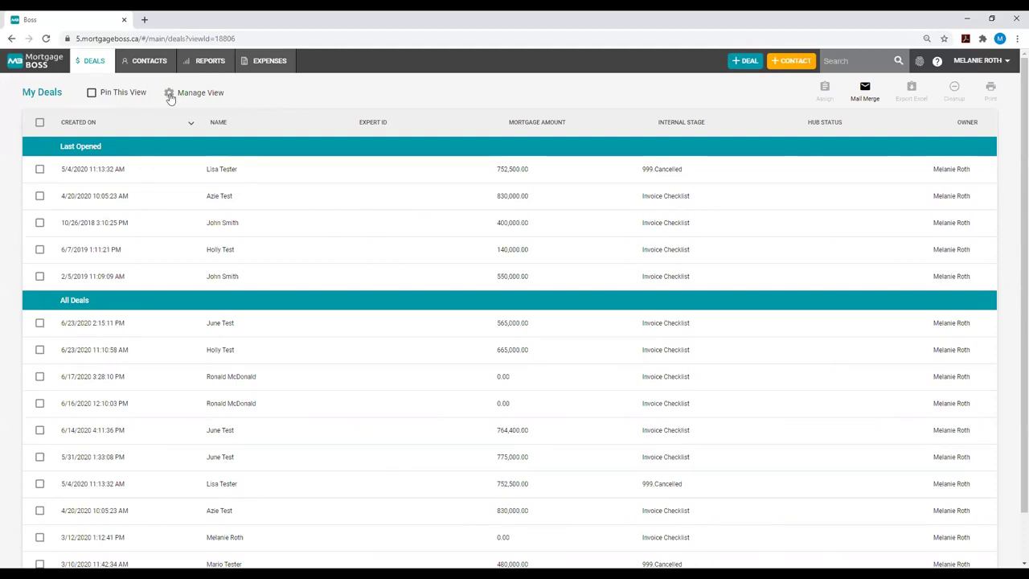
left_click(170, 97)
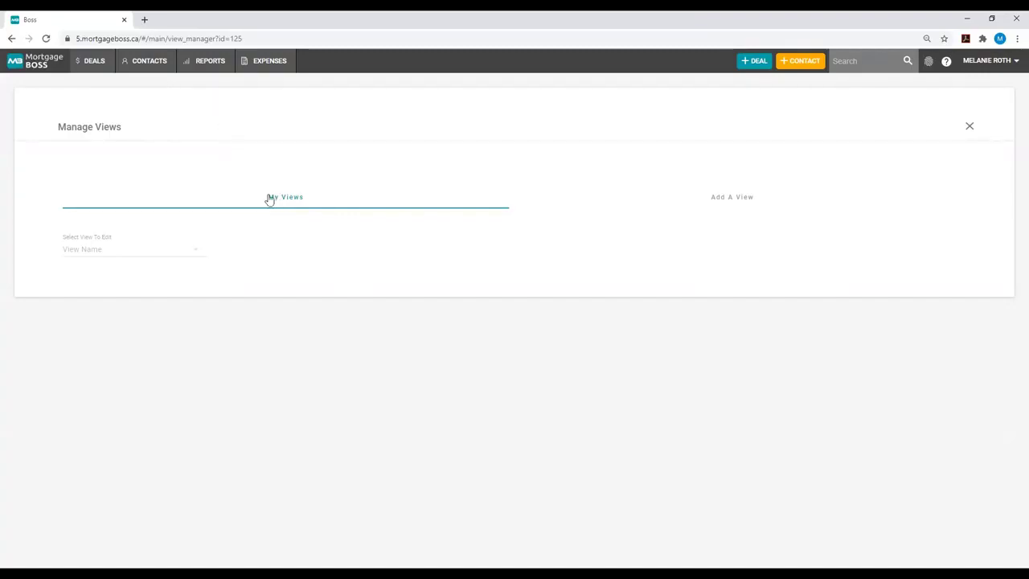
left_click(196, 260)
left_click(275, 256)
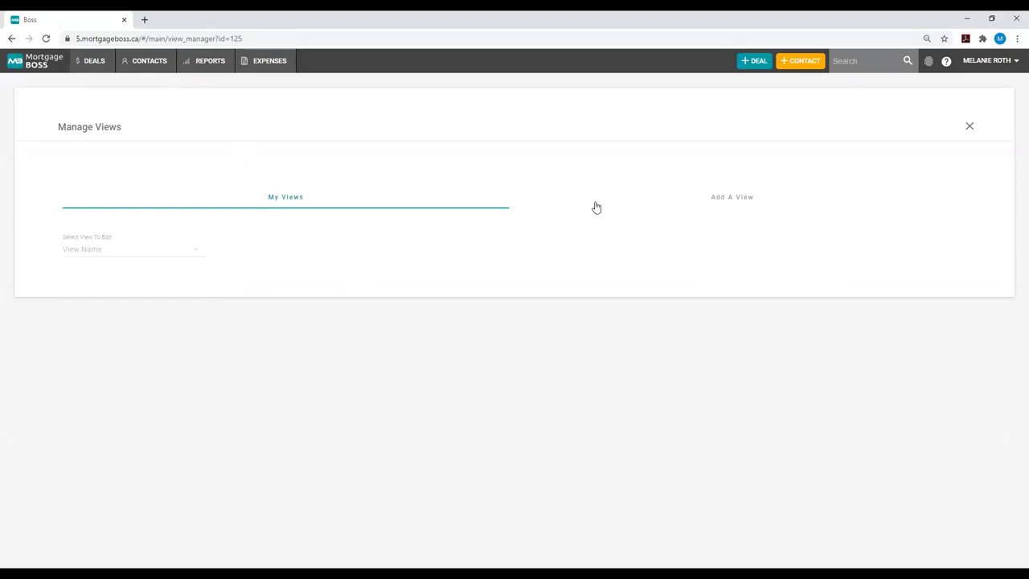
- Start adding a new view and name it "6 Month Renewals" in English
left_click(742, 200)
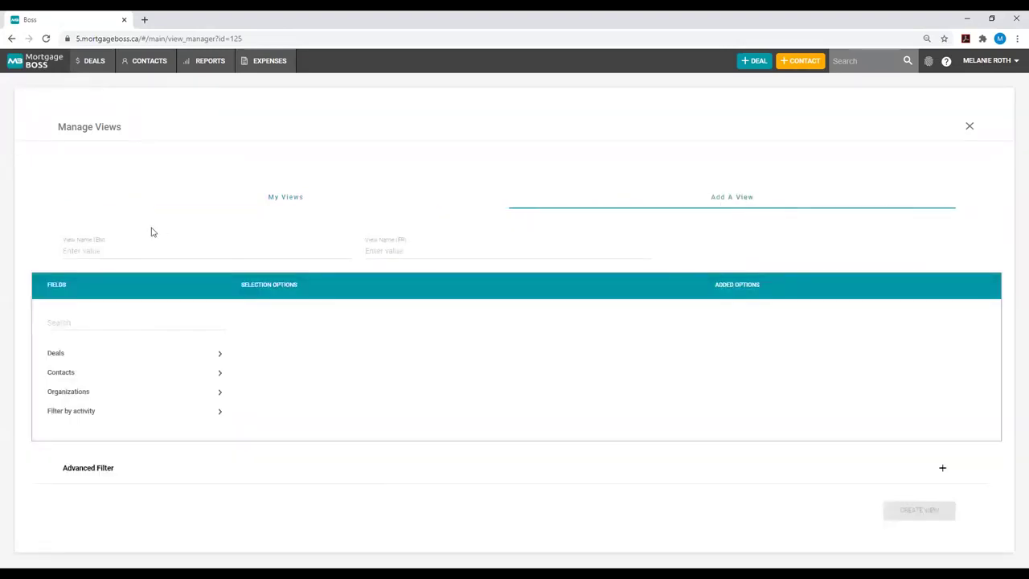
left_click(101, 251)
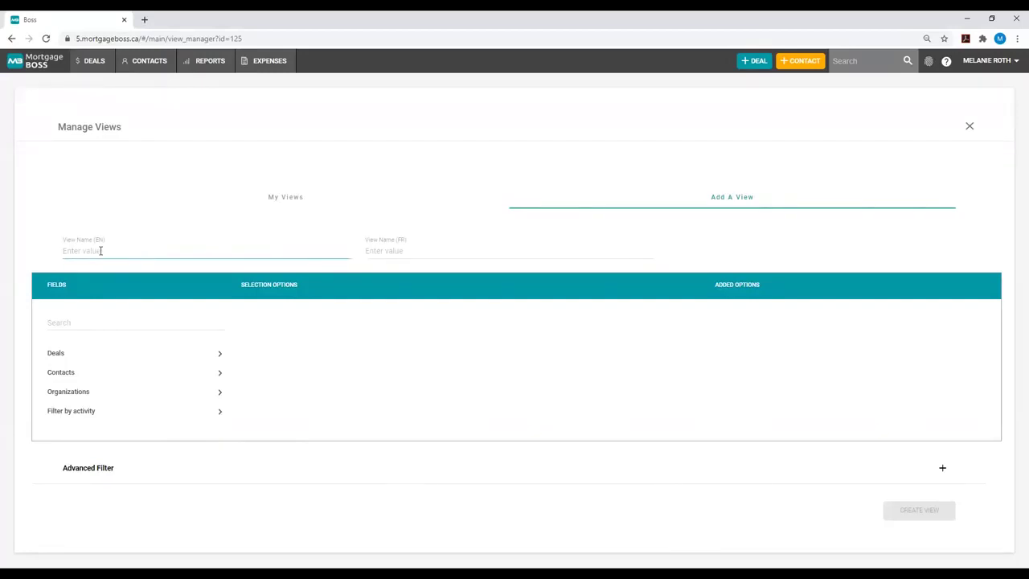
type("6 Month ")
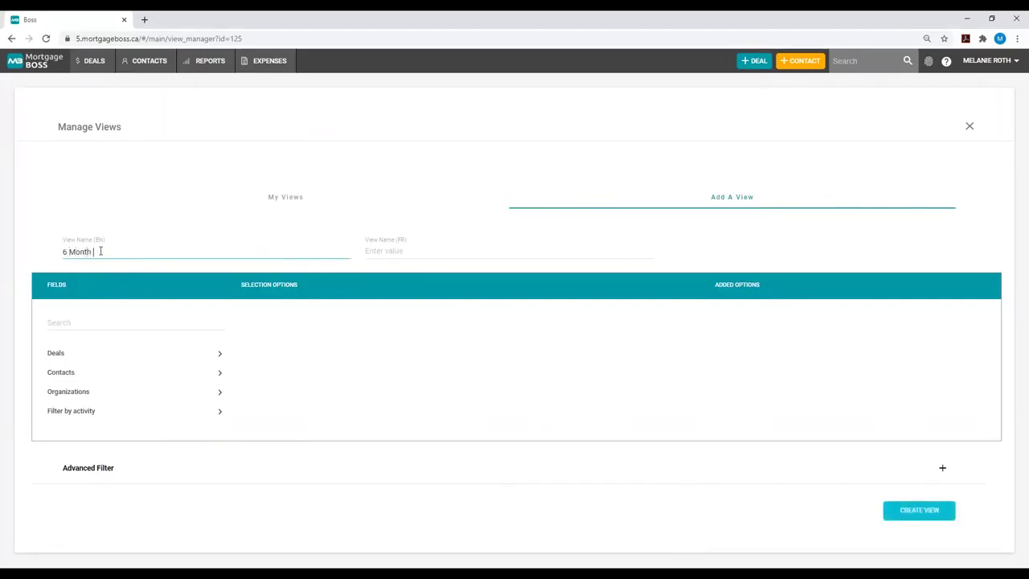
type("Renewals")
- Add the Deals fields Applicant First Name and Applicant Last Name to the new view
left_click(67, 355)
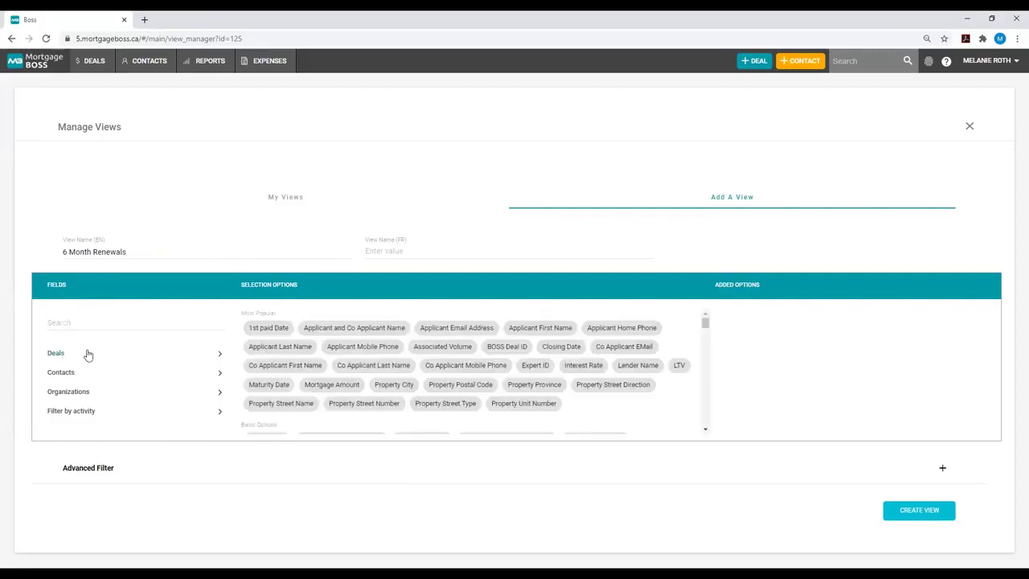
scroll(578, 341, "down", 2)
scroll(578, 341, "down", 10)
scroll(579, 341, "down", 10)
scroll(578, 341, "up", 15)
scroll(578, 341, "up", 10)
left_click(547, 328)
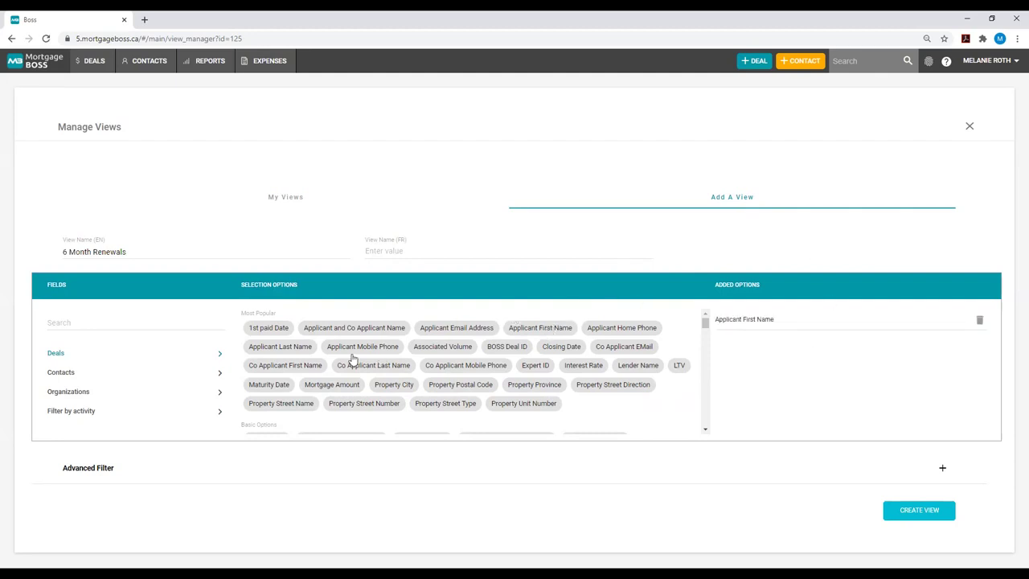
left_click(294, 353)
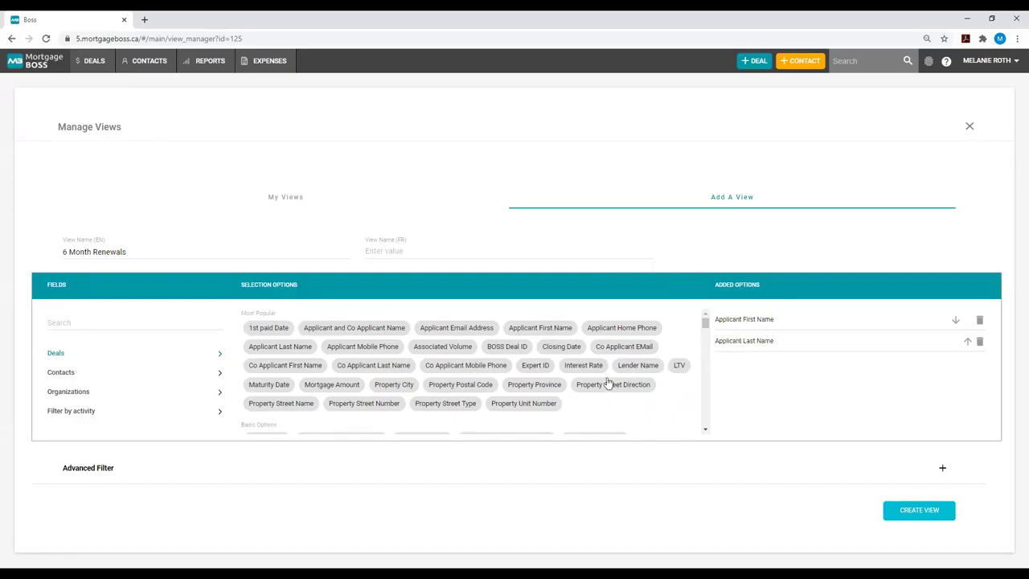
- Add the Expert ID, BOSS Deal ID, Closing Date and Maturity Date fields to the view
left_click(537, 369)
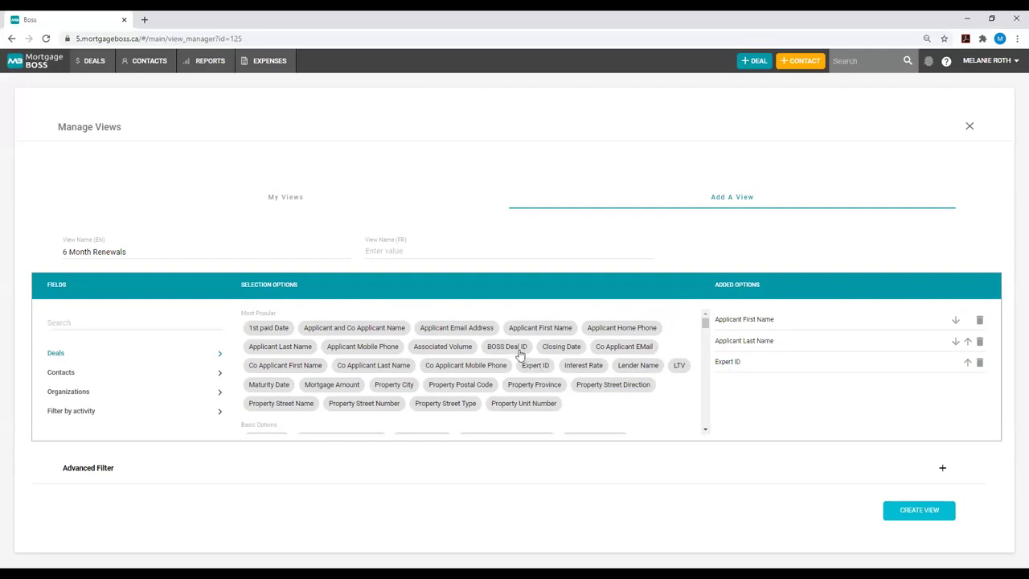
left_click(520, 351)
left_click(568, 351)
left_click(270, 384)
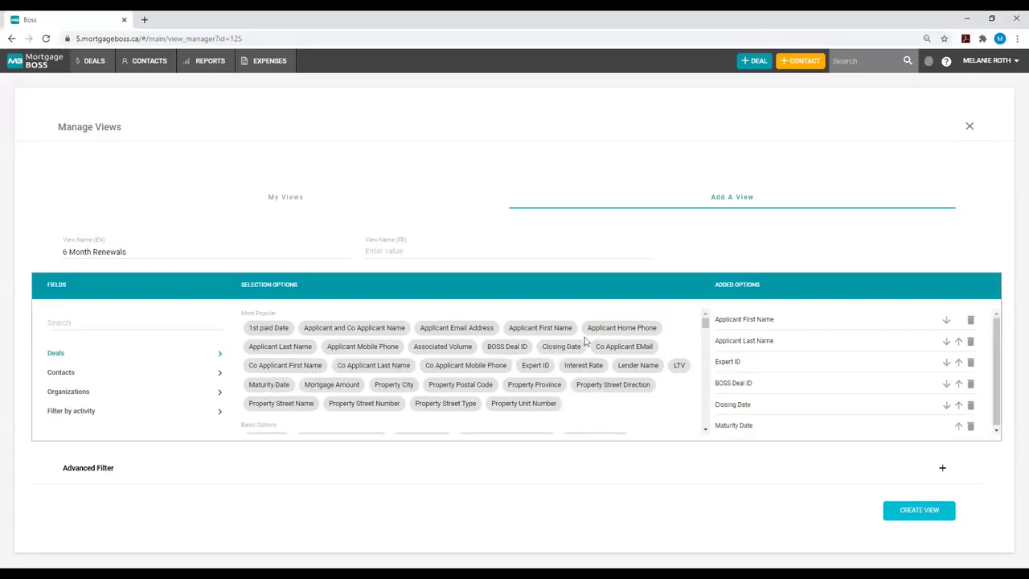
scroll(585, 342, "down", 10)
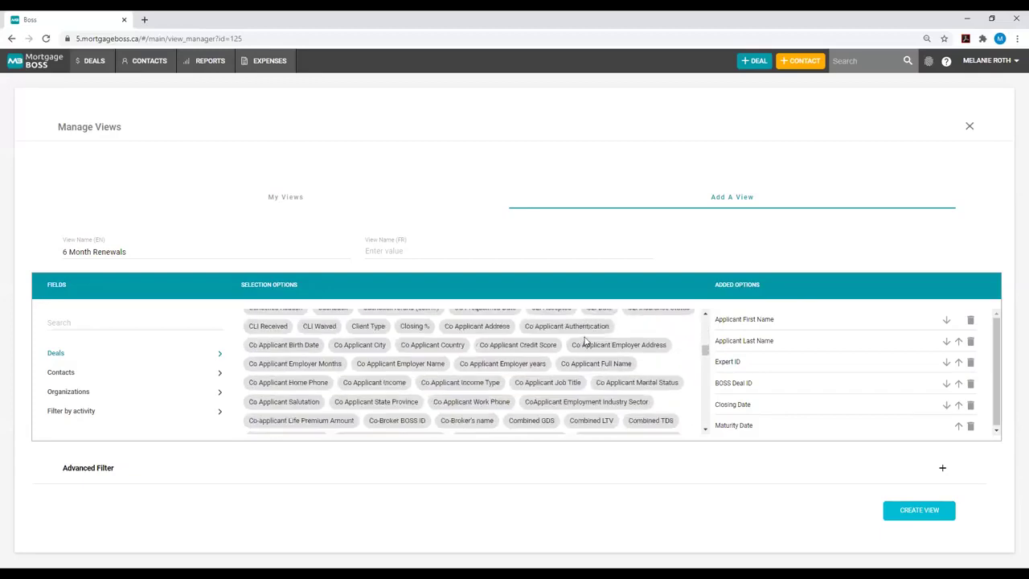
scroll(585, 342, "up", 12)
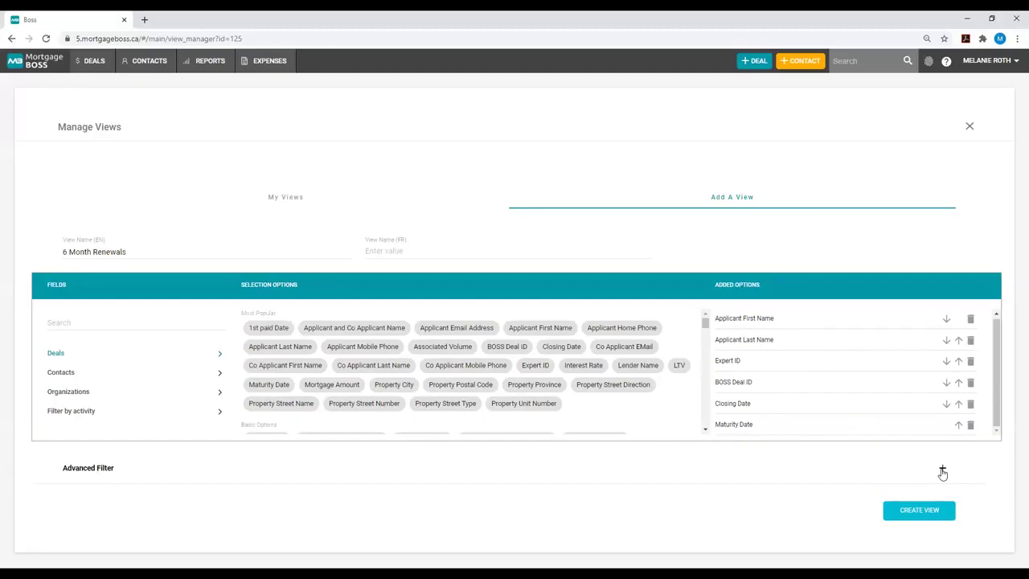
- Add an advanced filter on the field Deals: Owner
left_click(943, 474)
scroll(483, 471, "down", 1)
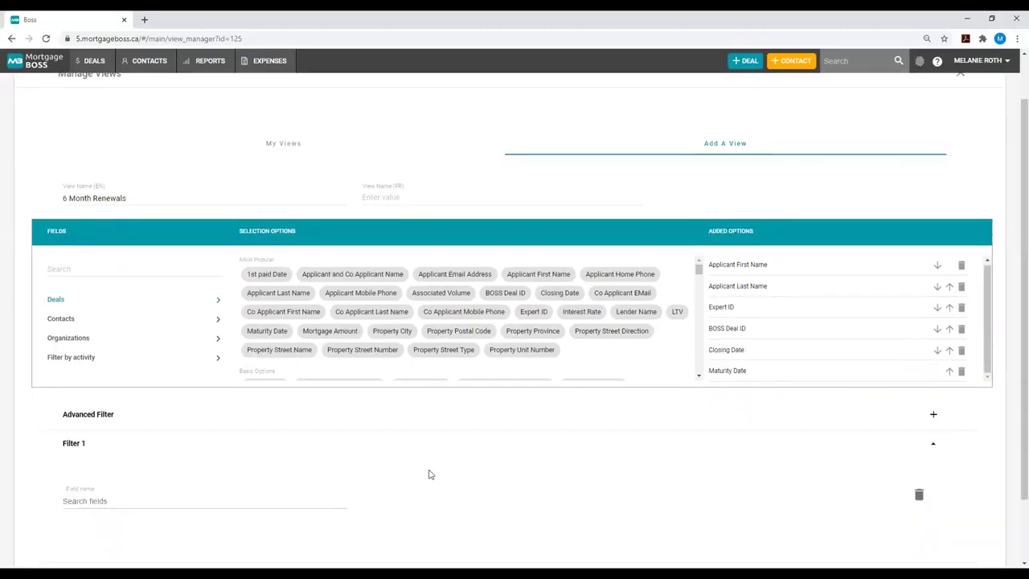
left_click(79, 499)
type("own")
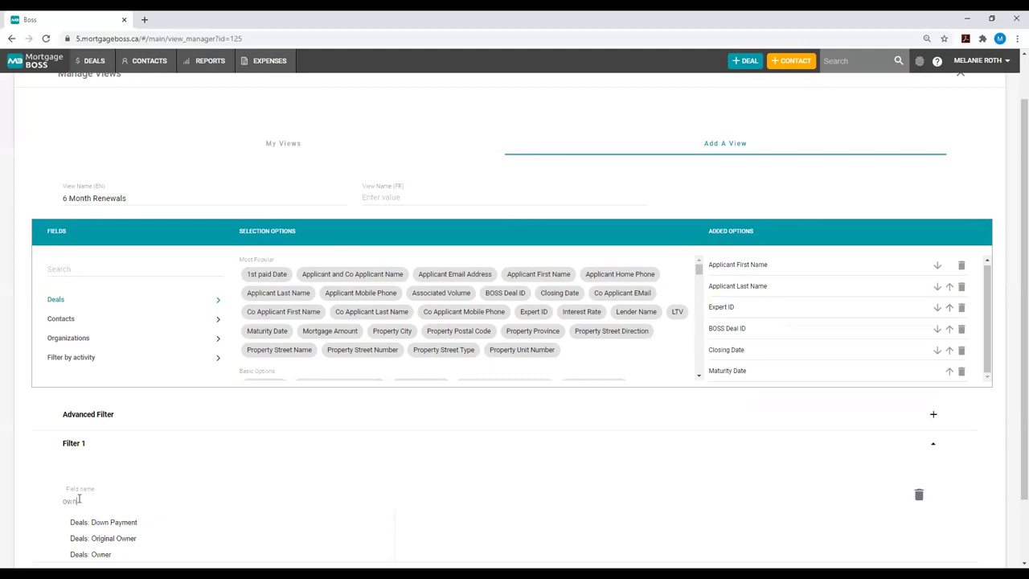
type("er")
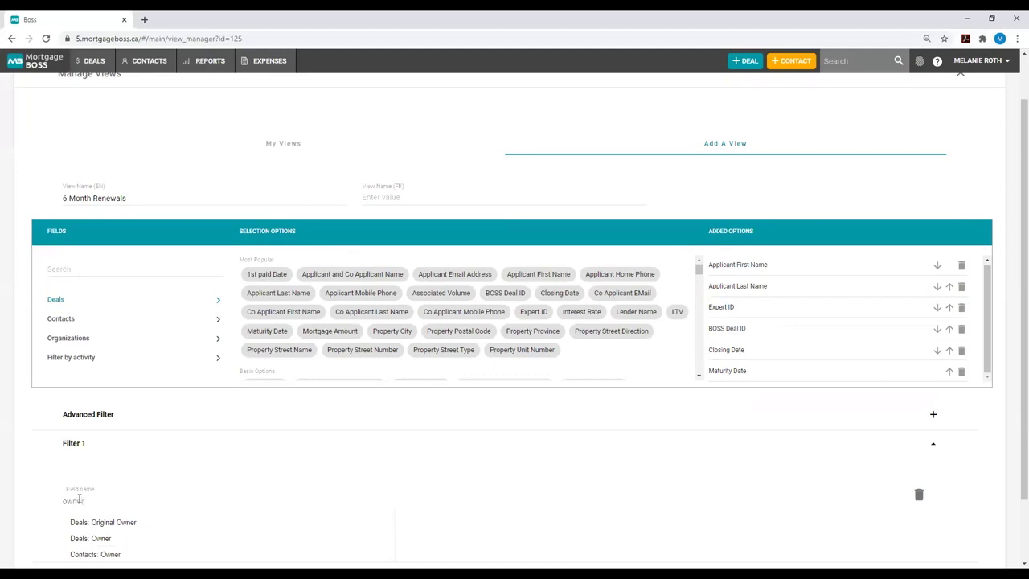
left_click(100, 539)
- Set the owner filter's logic to = and choose the deal owner's own name as its value
scroll(514, 458, "down", 1)
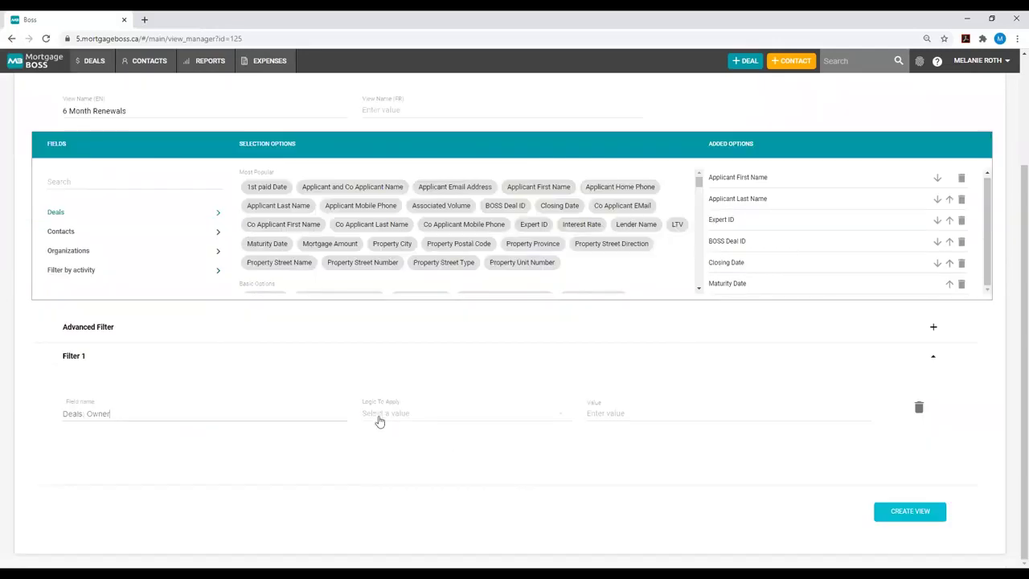
left_click(562, 419)
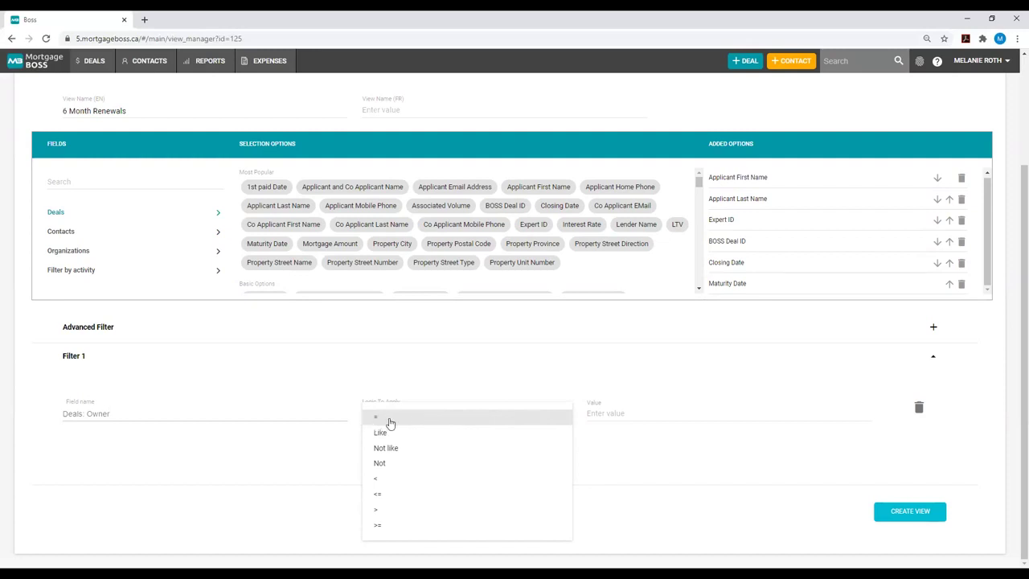
left_click(428, 421)
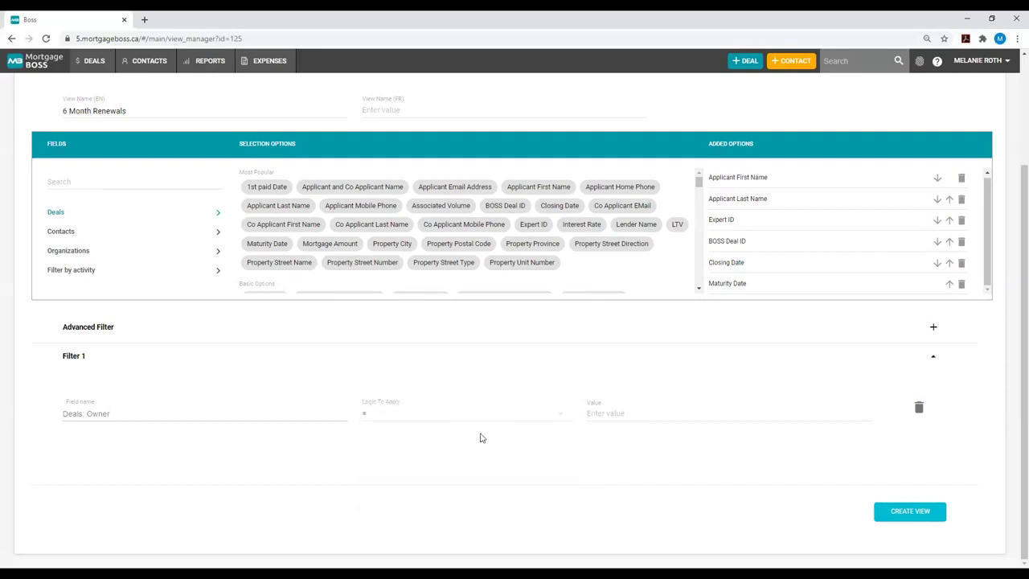
left_click(619, 413)
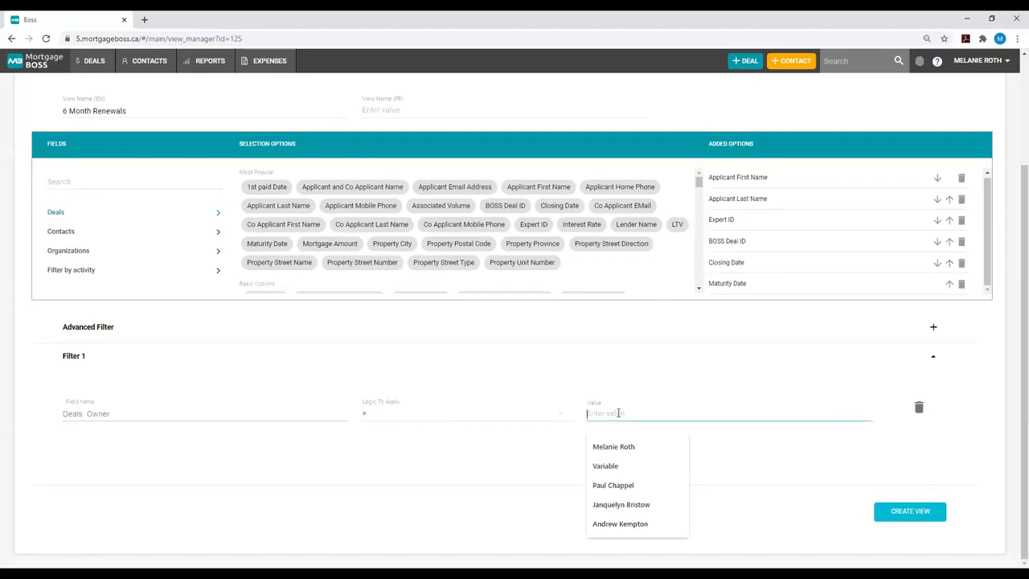
type("Melanie R")
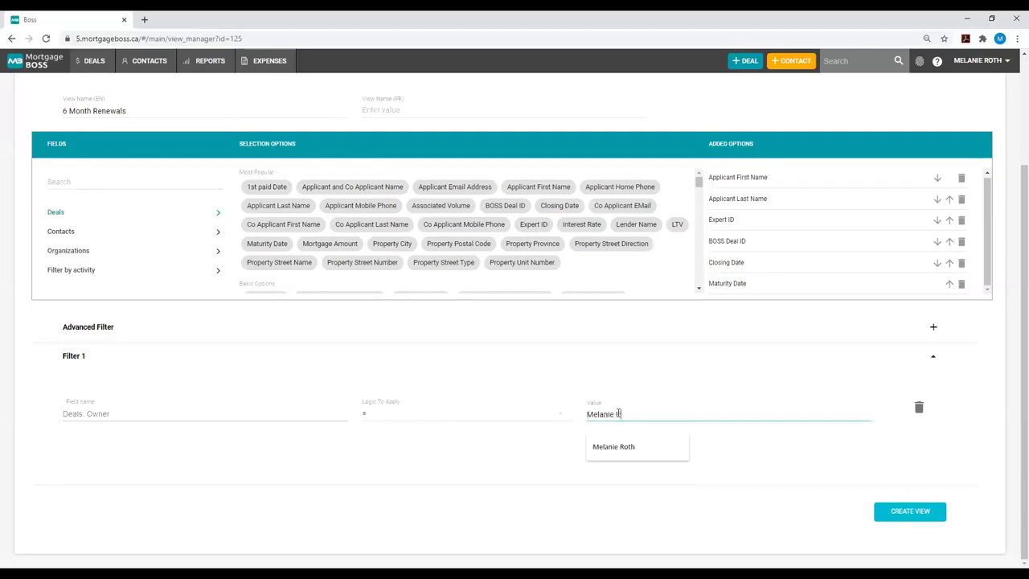
left_click(619, 447)
left_click(632, 483)
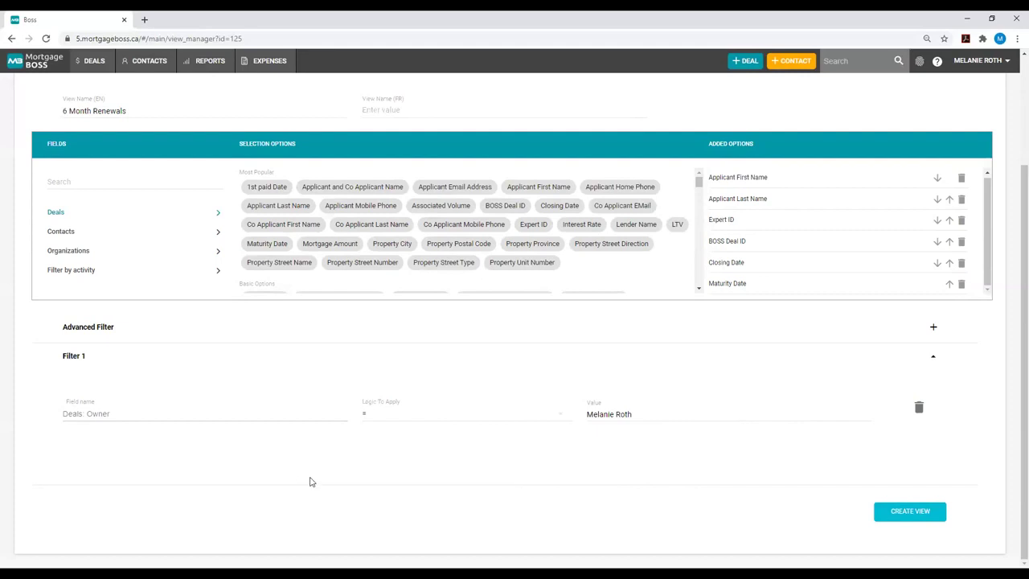
- Add a second advanced filter on Deals: Maturity Date with the condition Between two dates
left_click(932, 330)
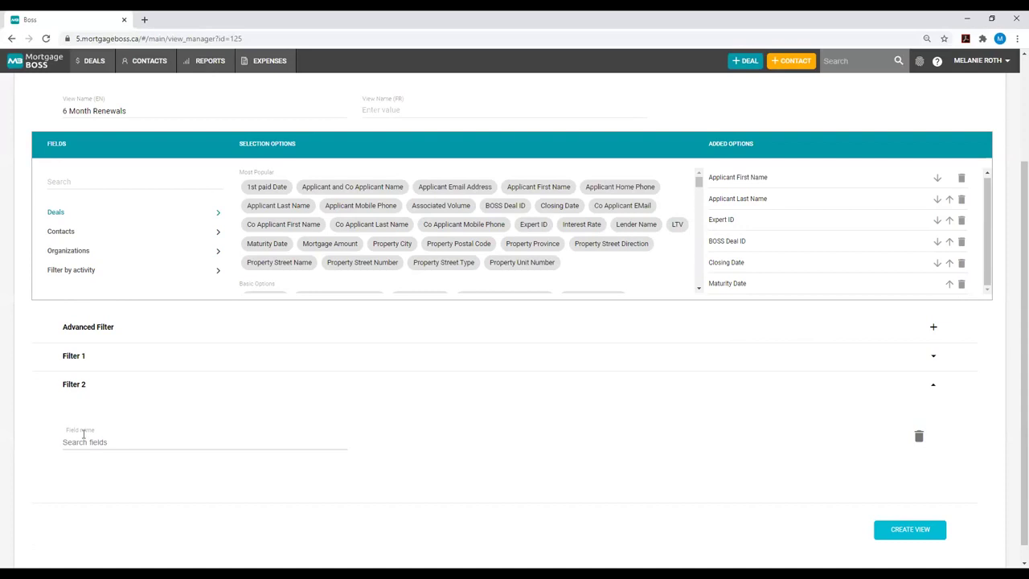
left_click(76, 442)
type("matur")
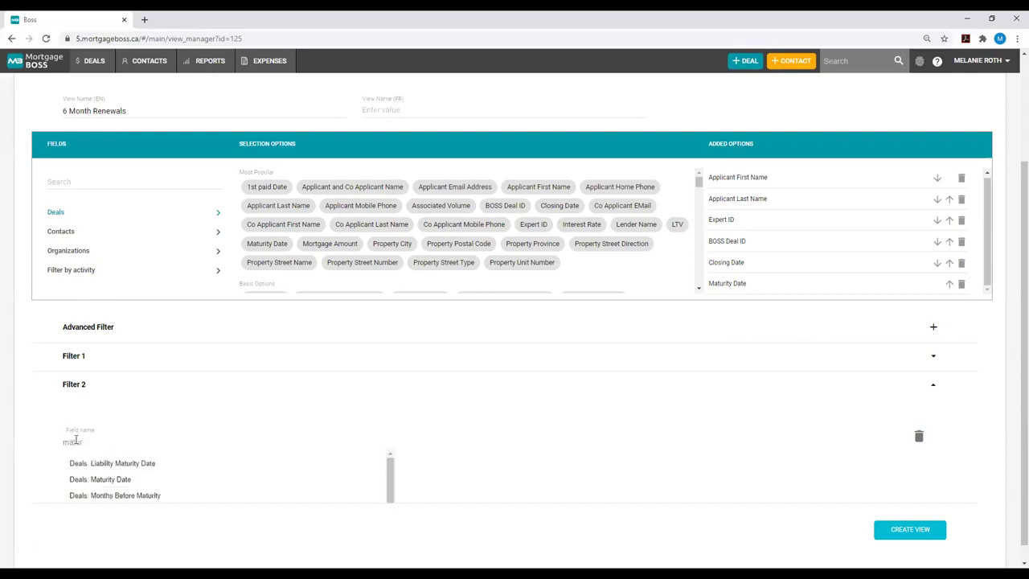
left_click(137, 480)
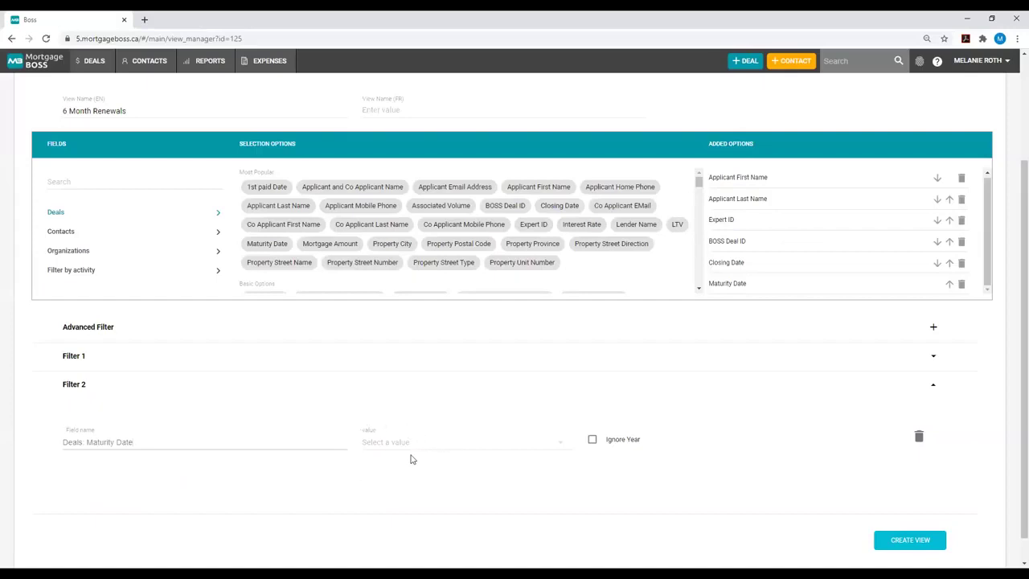
left_click(566, 448)
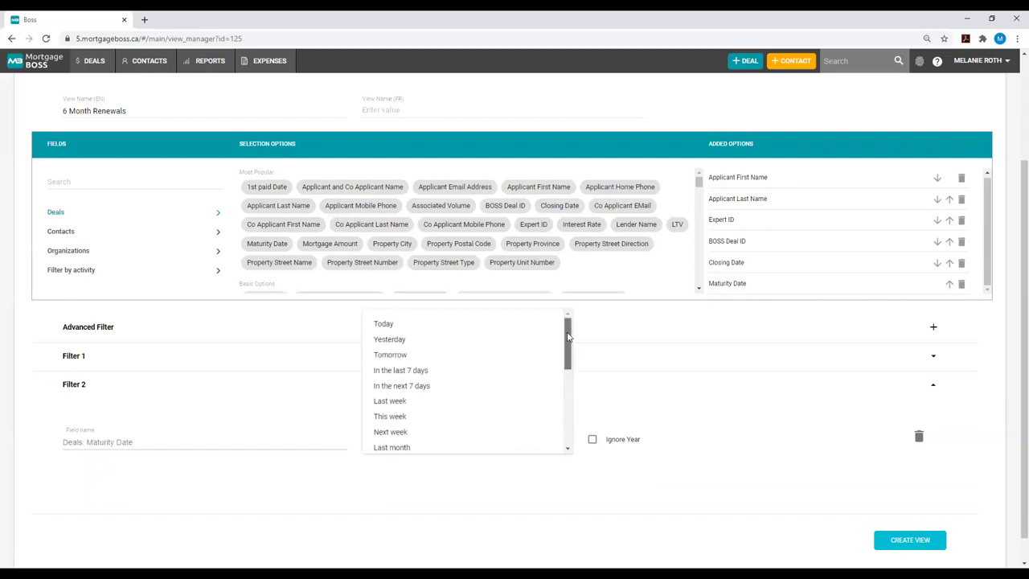
left_click_drag(567, 338, 561, 391)
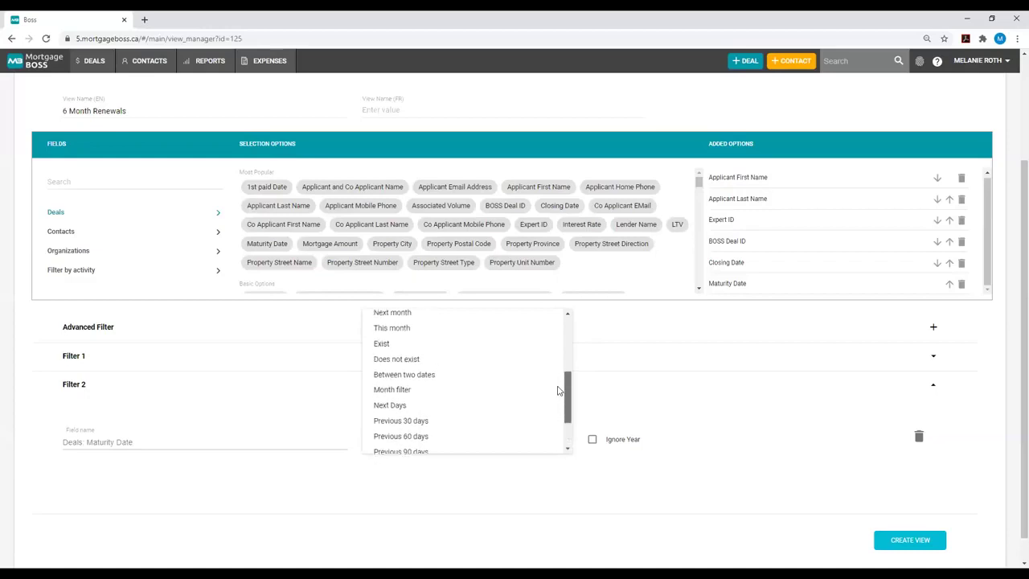
left_click(406, 376)
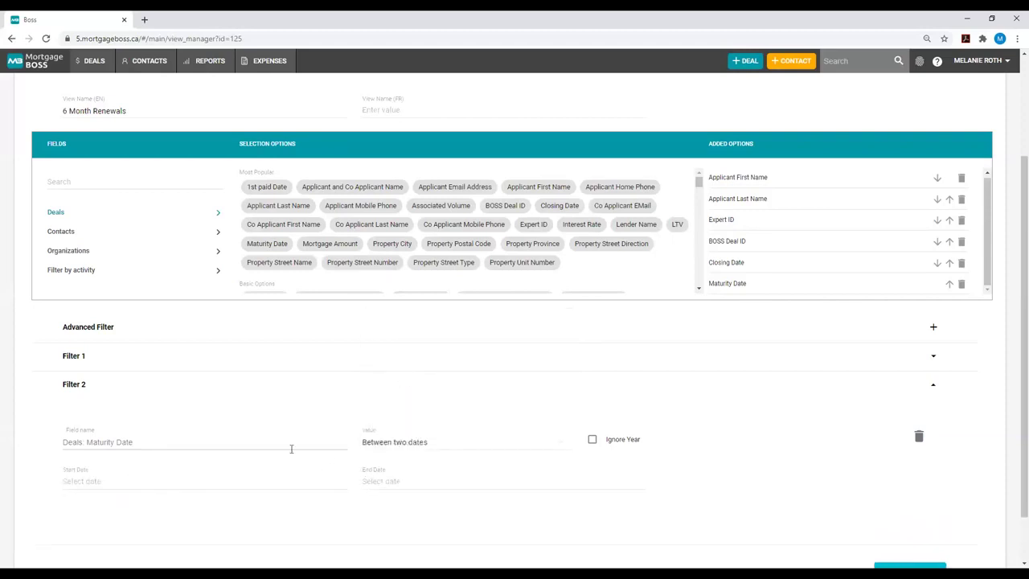
- Set the maturity date filter's start date to July 1, 2020
left_click(75, 479)
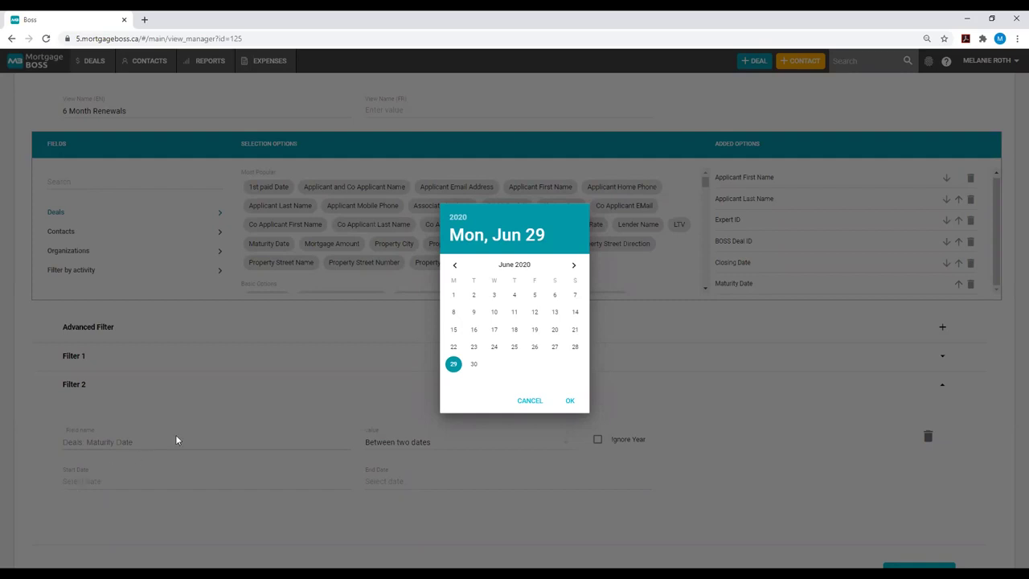
left_click(576, 267)
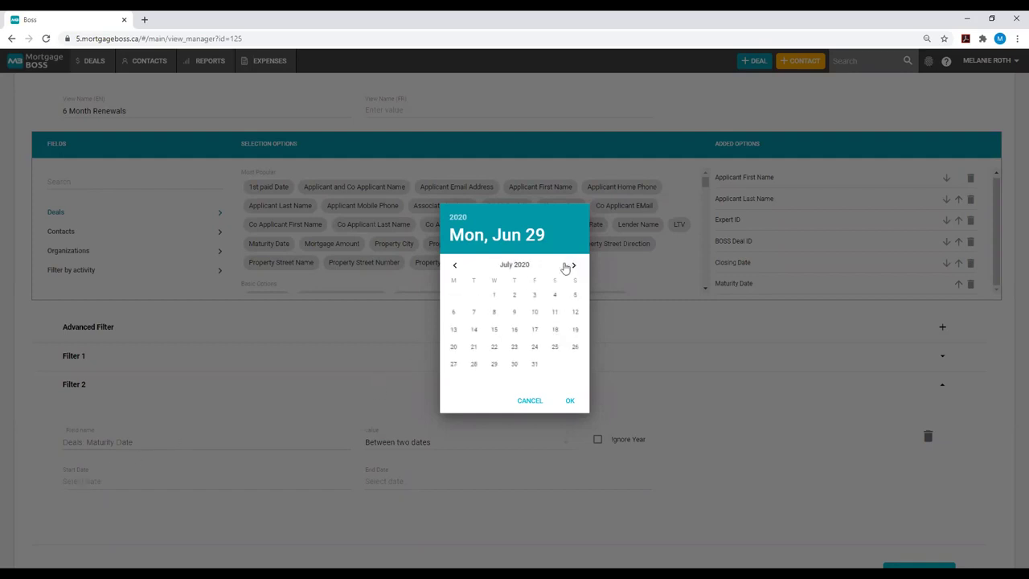
left_click(495, 296)
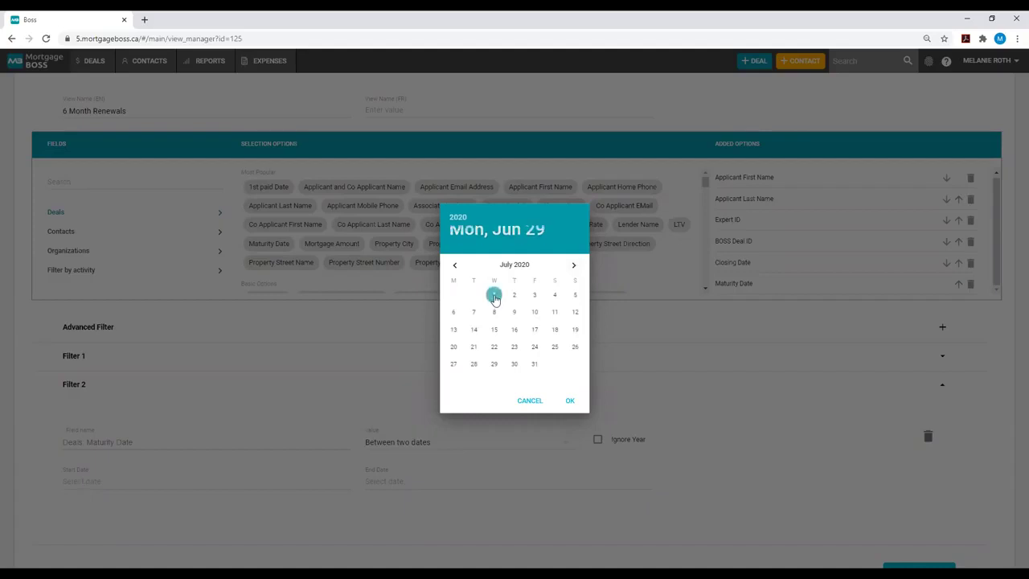
left_click(570, 400)
- Set the maturity date filter's end date to January 1, 2021
scroll(455, 367, "down", 1)
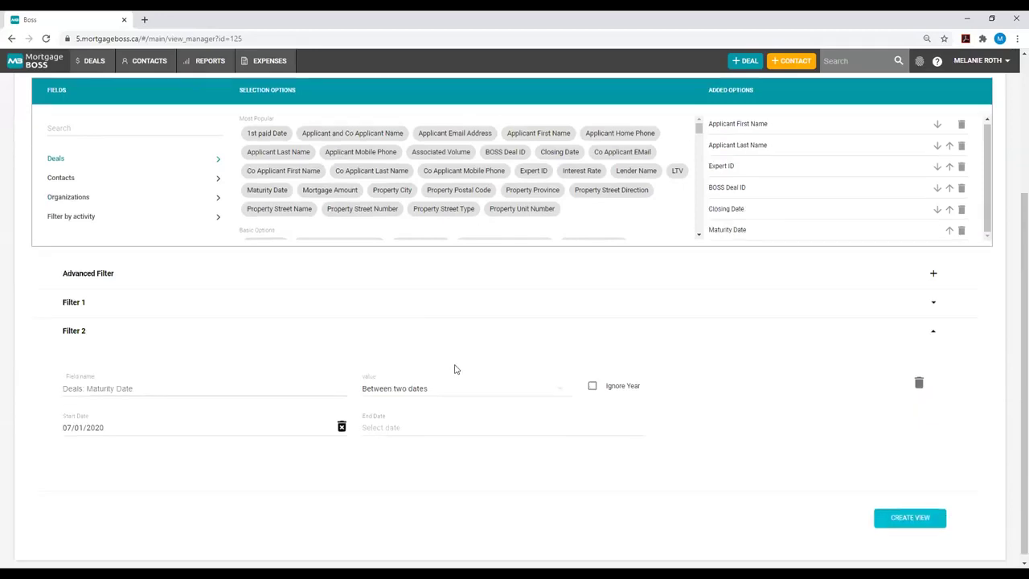
left_click(374, 426)
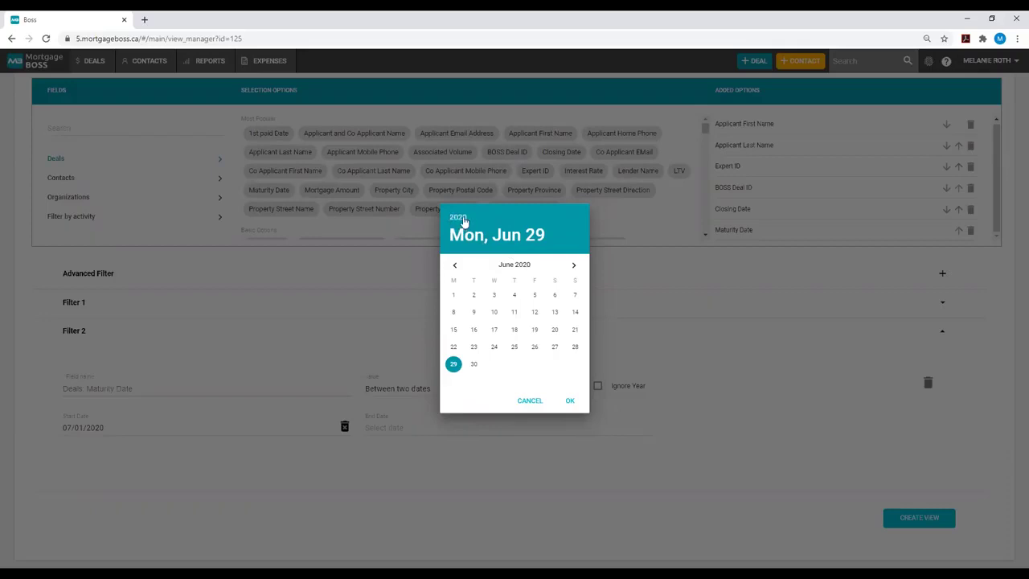
left_click(458, 217)
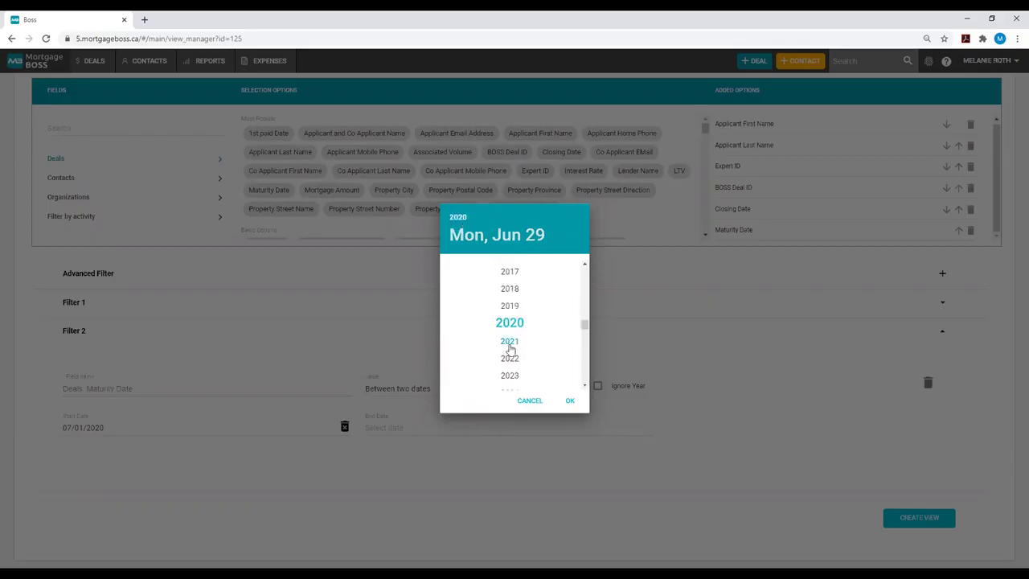
left_click(510, 343)
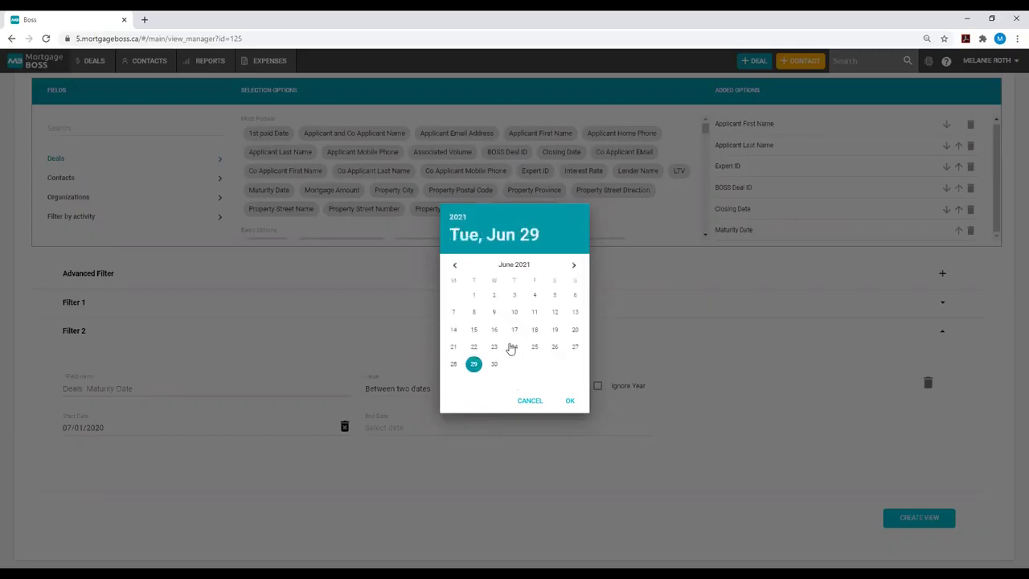
left_click(455, 266)
left_click(456, 266)
left_click(456, 266)
left_click(456, 266)
left_click(456, 266)
left_click(534, 295)
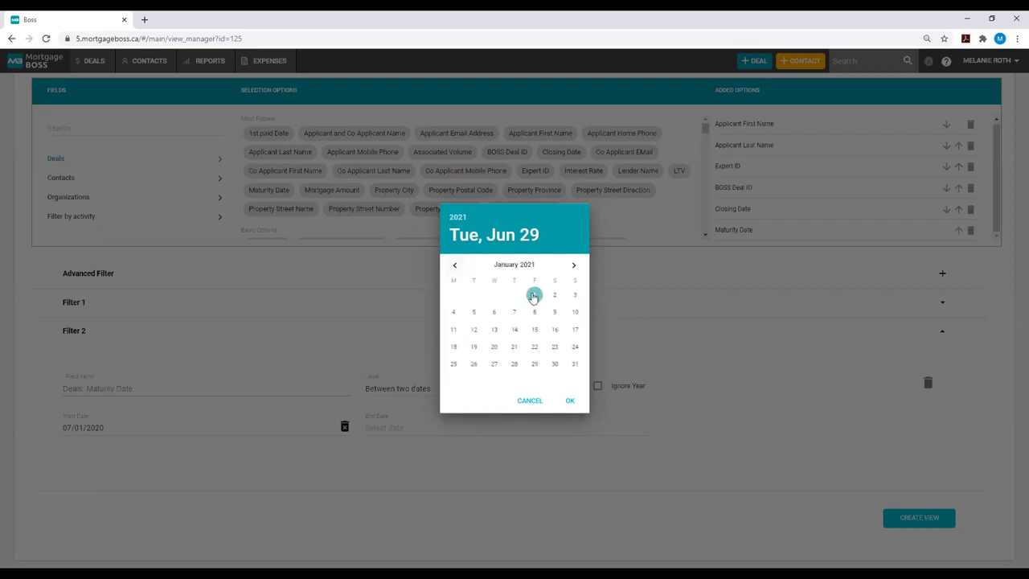
left_click(573, 405)
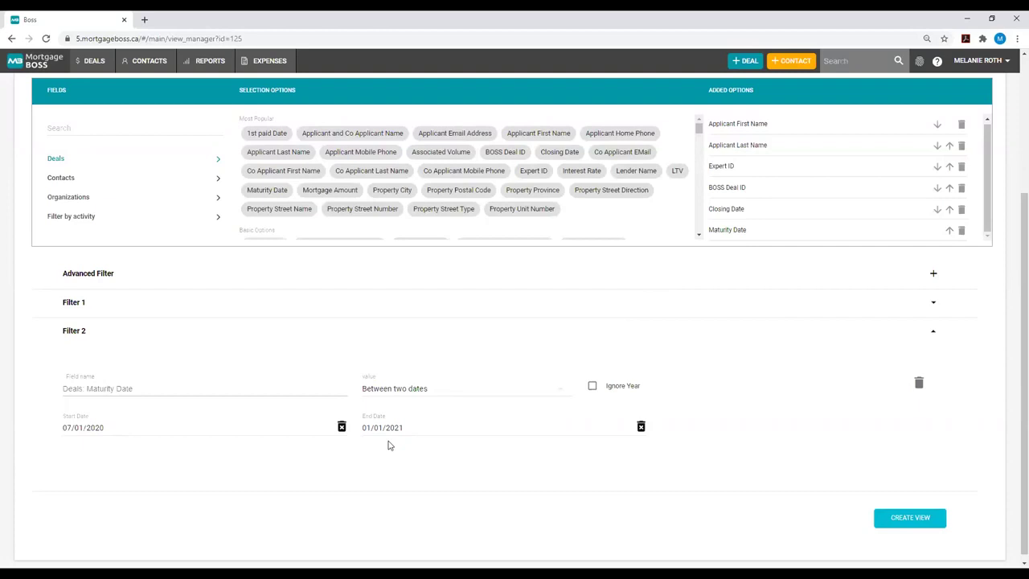
- Create the view with its two filters, and open 6 Month Renewals from the full list of deals views
left_click(918, 527)
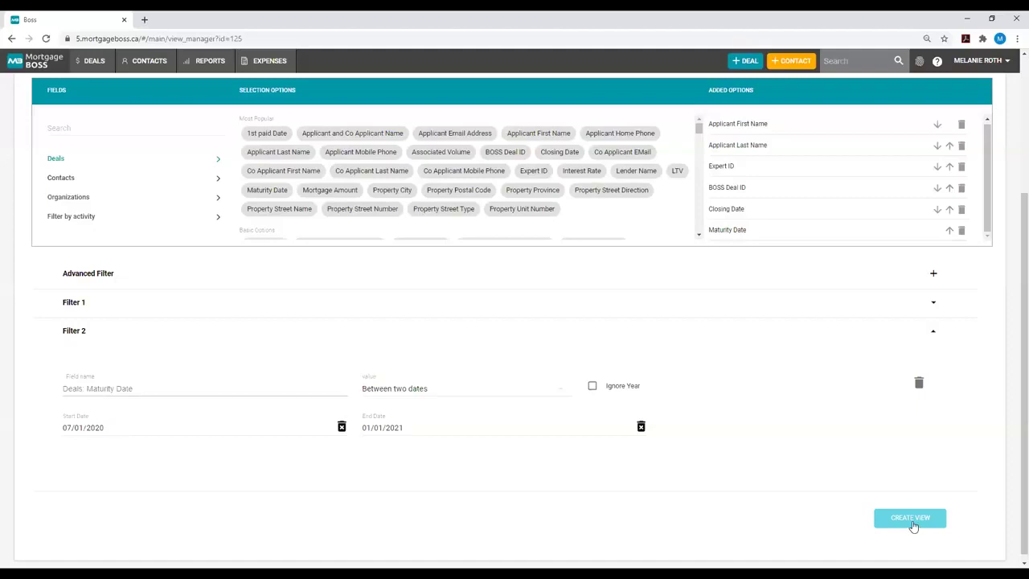
left_click(914, 526)
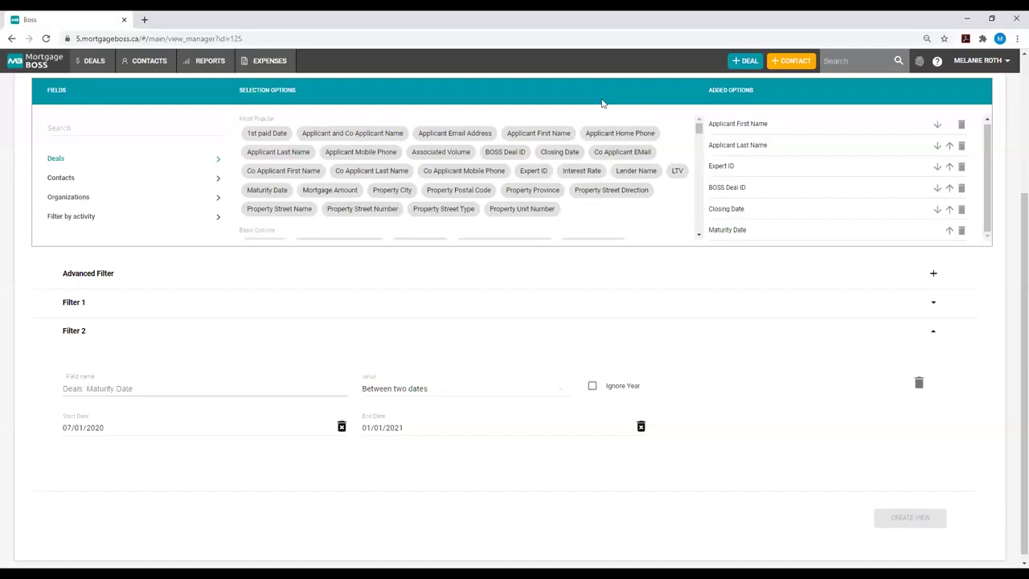
left_click(94, 61)
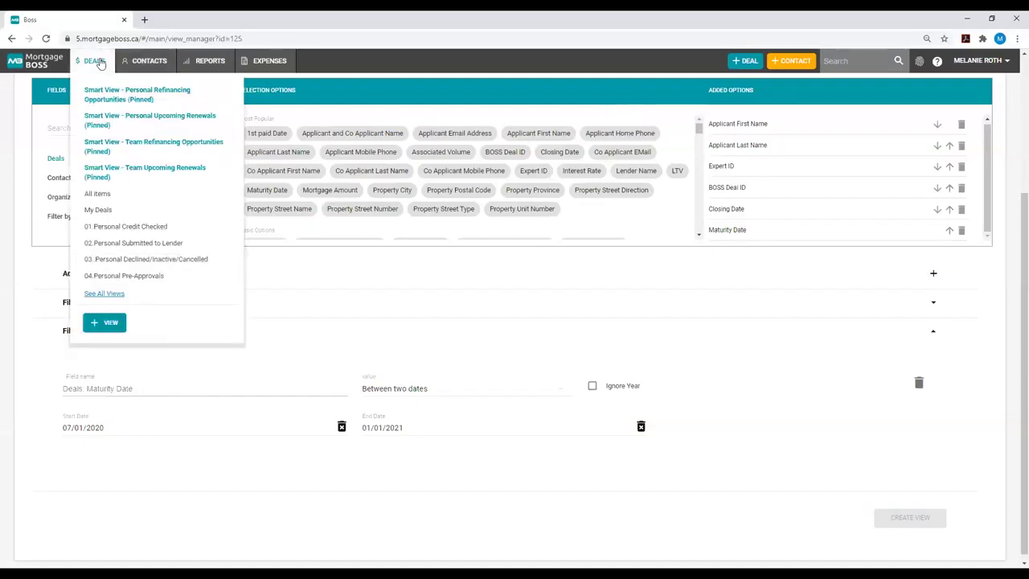
left_click(112, 296)
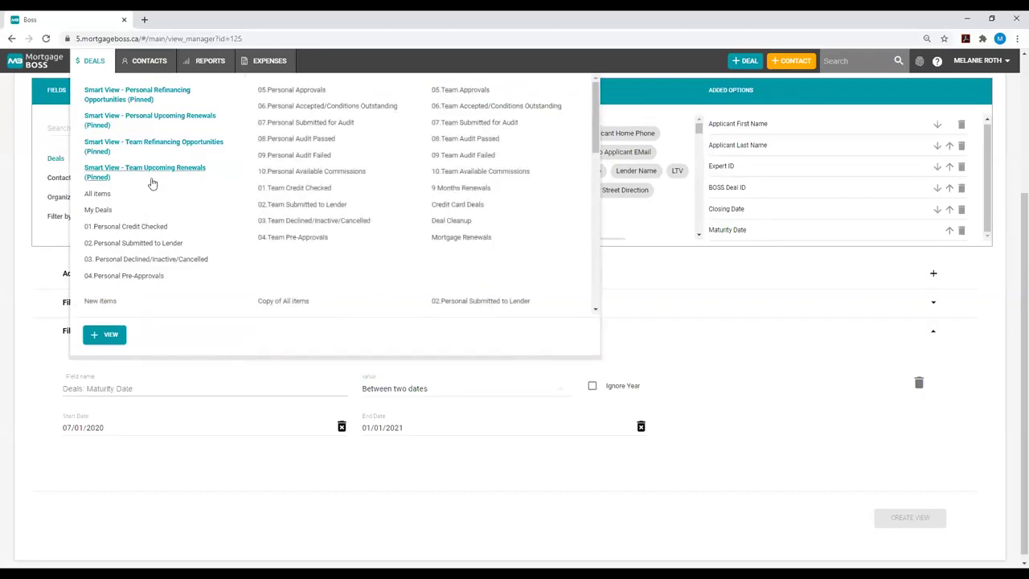
scroll(153, 183, "down", 3)
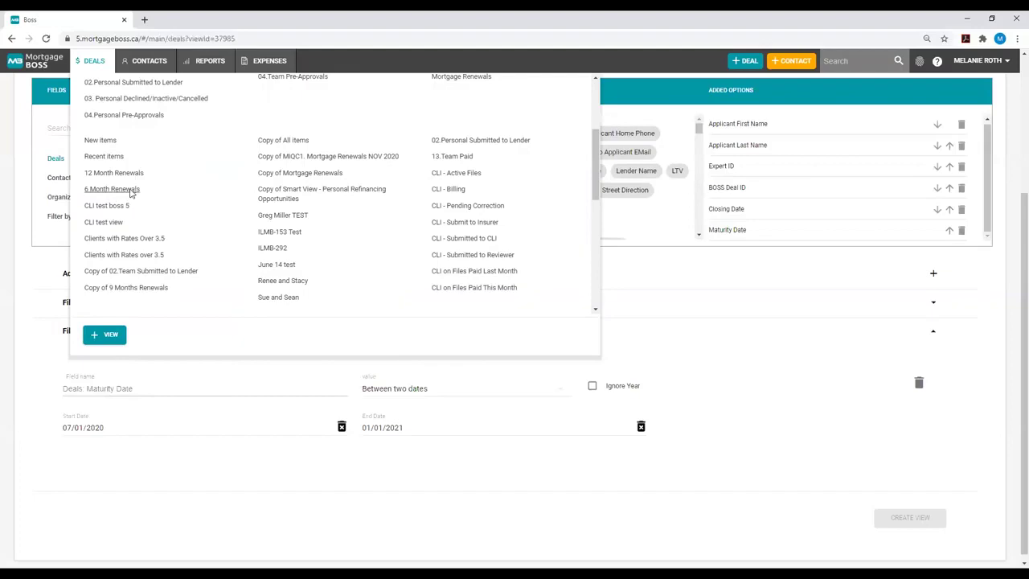
left_click(129, 190)
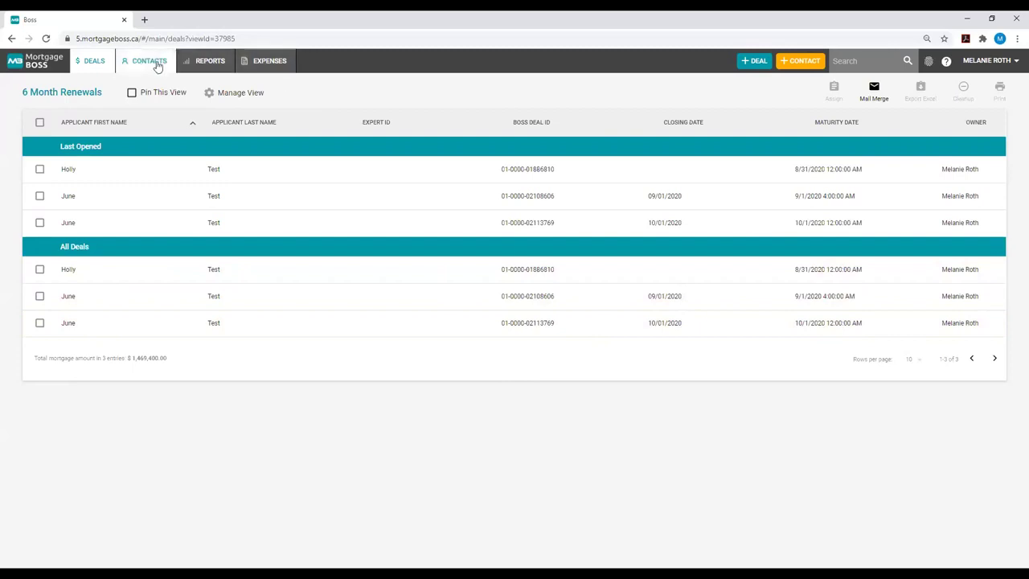
- Open the first record in My Contacts and examine the contact type fields in its Contact Profile section
left_click(158, 66)
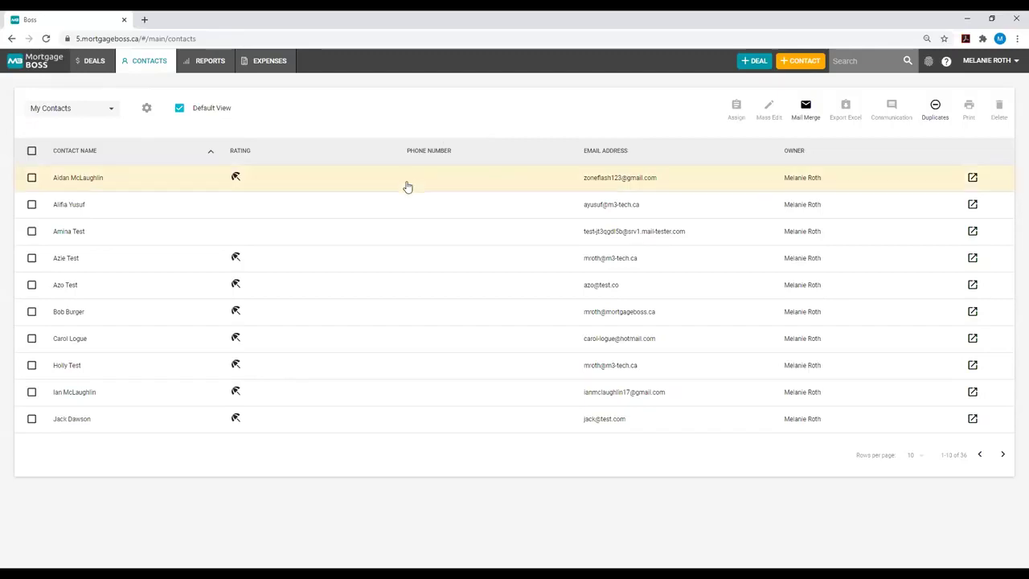
left_click(408, 186)
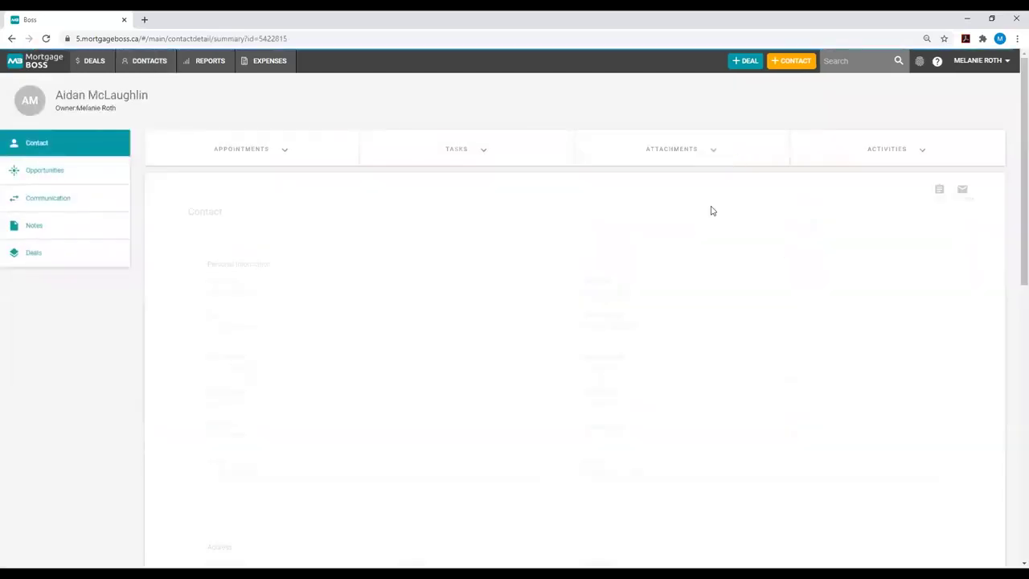
scroll(711, 211, "down", 5)
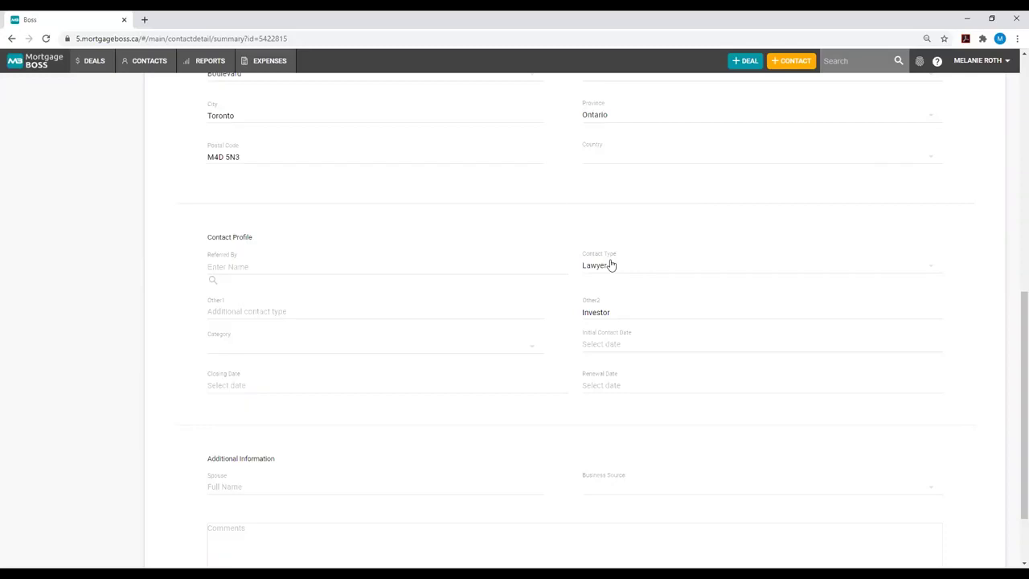
- Return to the contacts list and open a blank form for adding a new contacts view
left_click(142, 69)
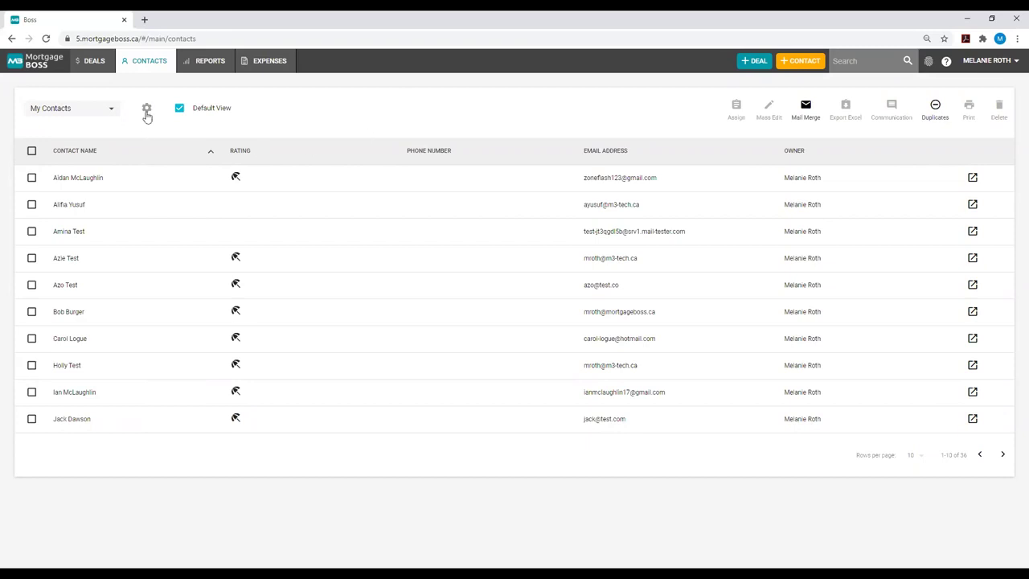
left_click(147, 112)
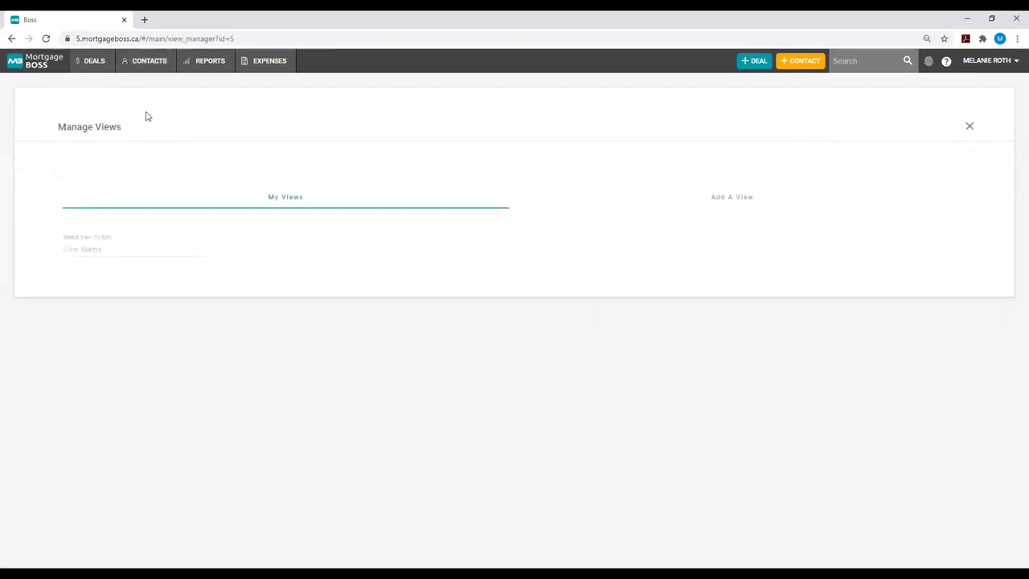
left_click(725, 200)
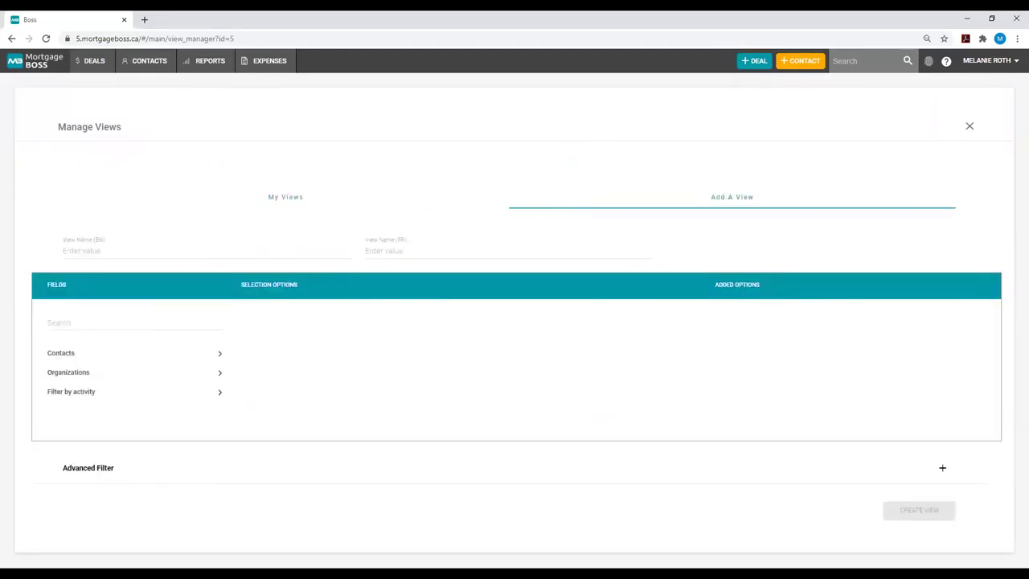